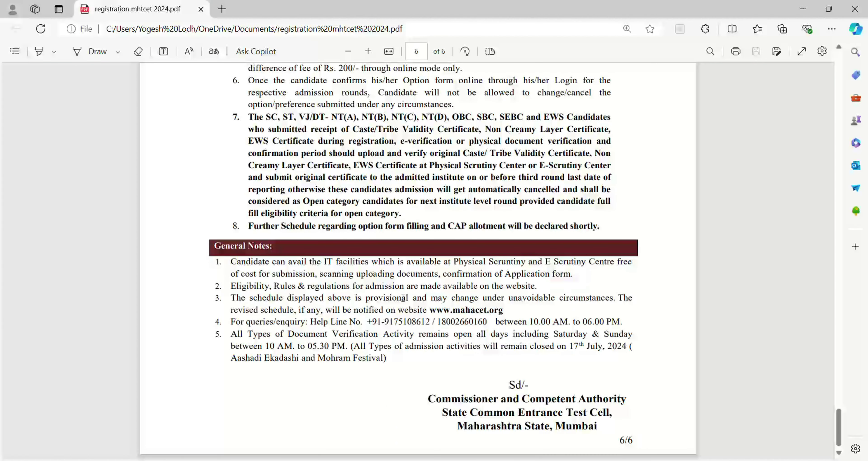
# Step: Review the PDF's helpline note and page 4 registration schedule, then return to the Chrome admissions homepage
pyautogui.moveTo(230, 310); pyautogui.dragTo(626, 330)
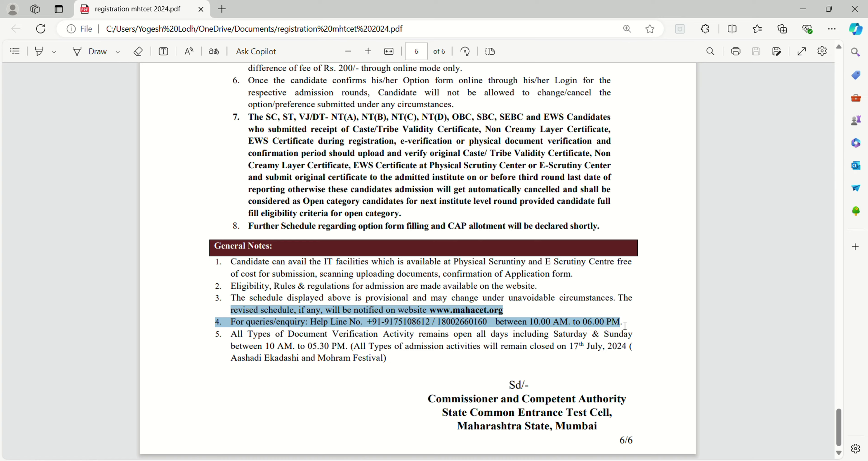
pyautogui.click(578, 302)
pyautogui.scroll(15, 581, 301)
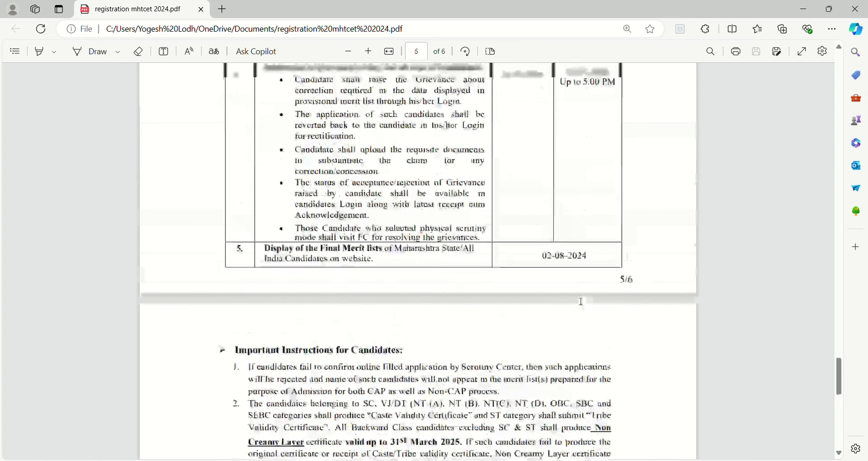
pyautogui.scroll(20, 581, 301)
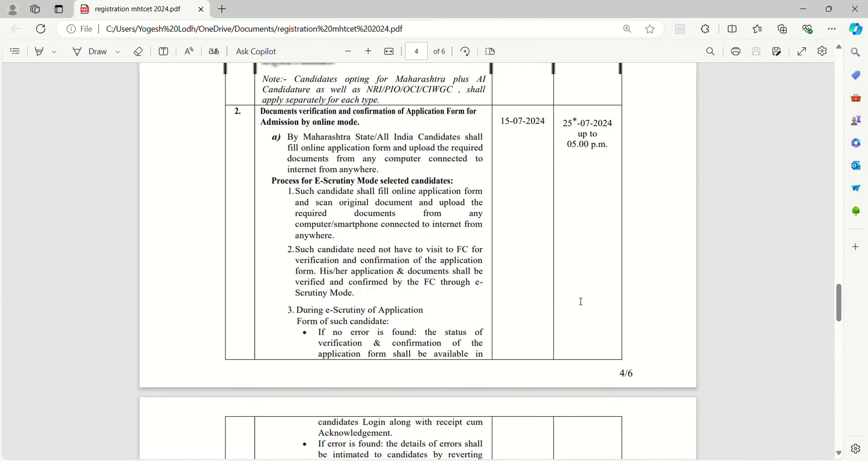
pyautogui.scroll(6, 581, 301)
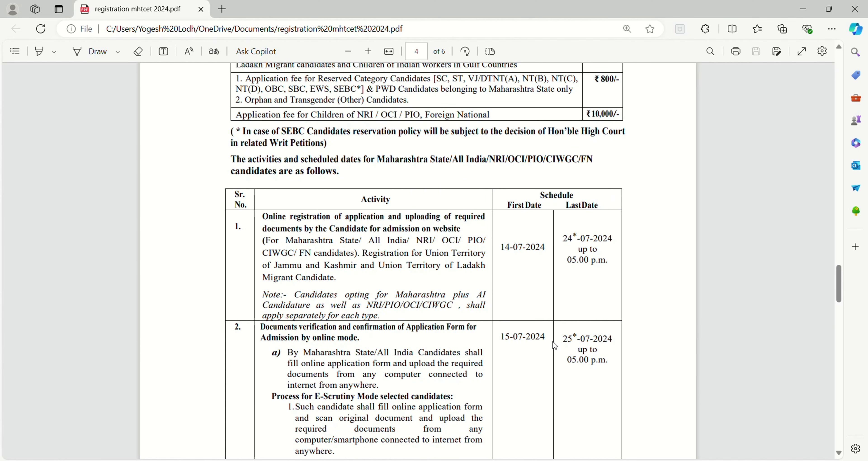
pyautogui.scroll(-2, 555, 345)
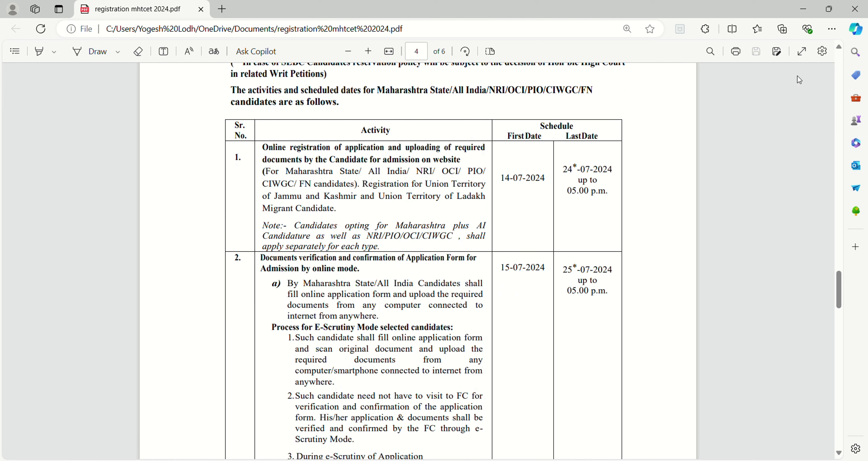
pyautogui.click(855, 9)
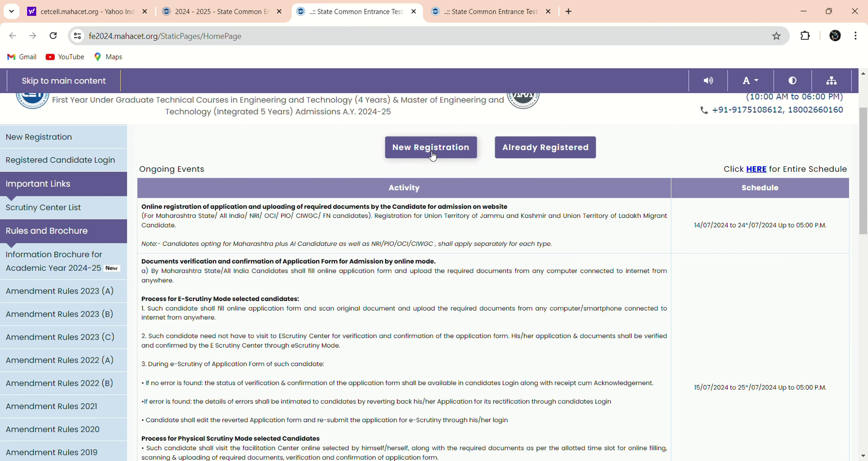
# Step: Start a New Registration from the fe2024.mahacet.org homepage
pyautogui.click(433, 155)
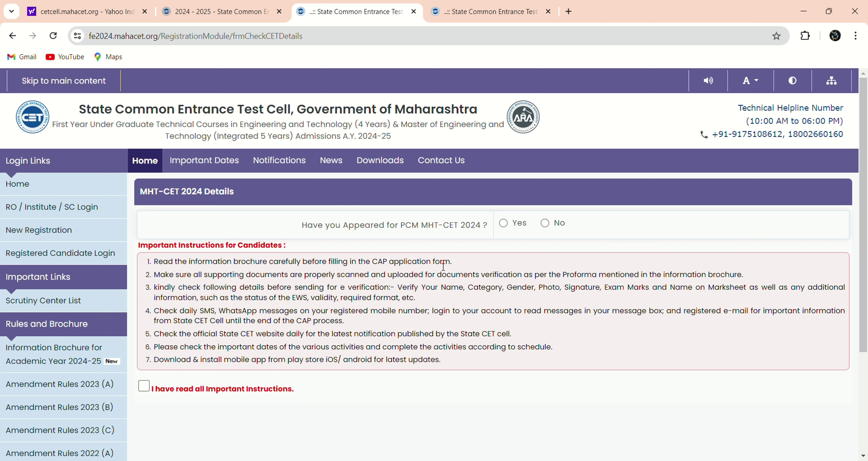
# Step: Answer Yes for PCM, enter the application number, roll number and date of birth, and fetch the PCM CET details
pyautogui.click(503, 224)
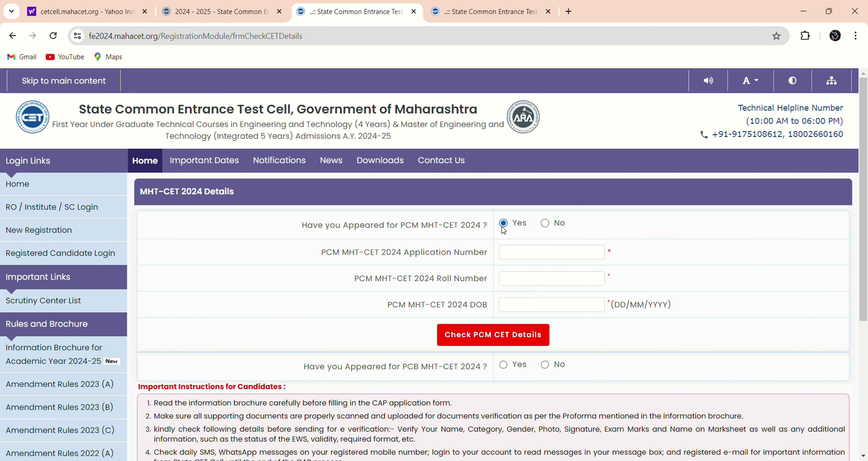
pyautogui.click(522, 259)
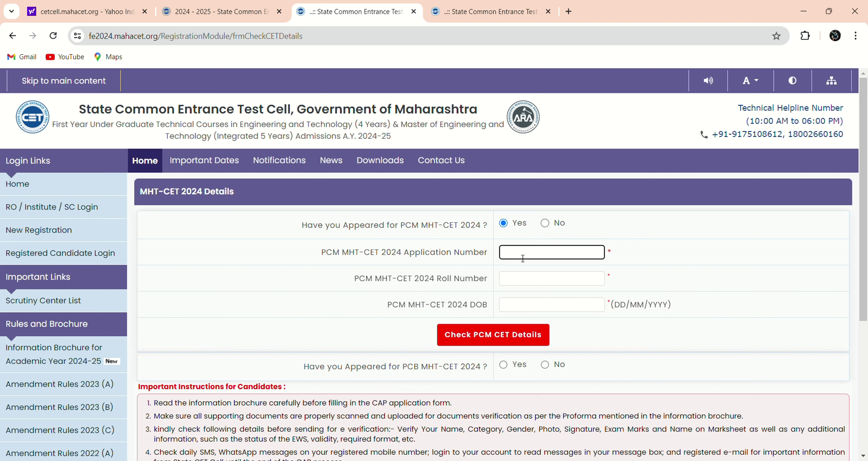
pyautogui.click(530, 273)
pyautogui.click(534, 306)
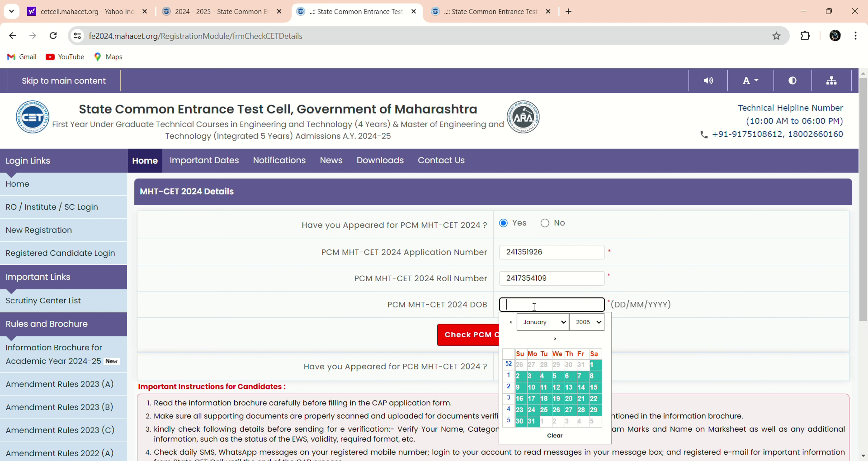
pyautogui.write('31/01/2006')
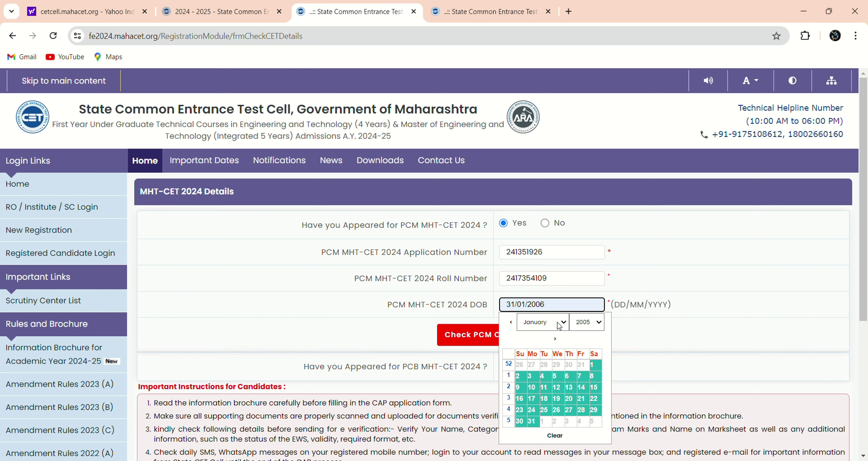
pyautogui.click(496, 335)
# Step: Answer No for PCB, accept the important instructions, and Save & Proceed
pyautogui.scroll(-3, 486, 340)
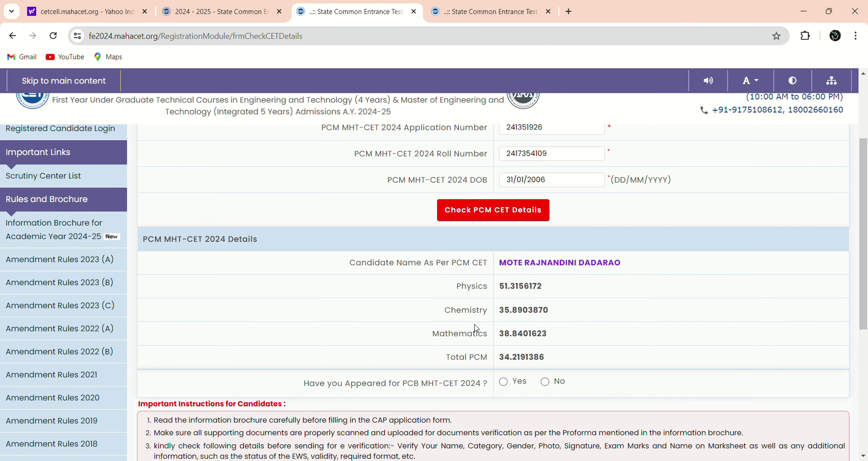
pyautogui.scroll(-2, 492, 352)
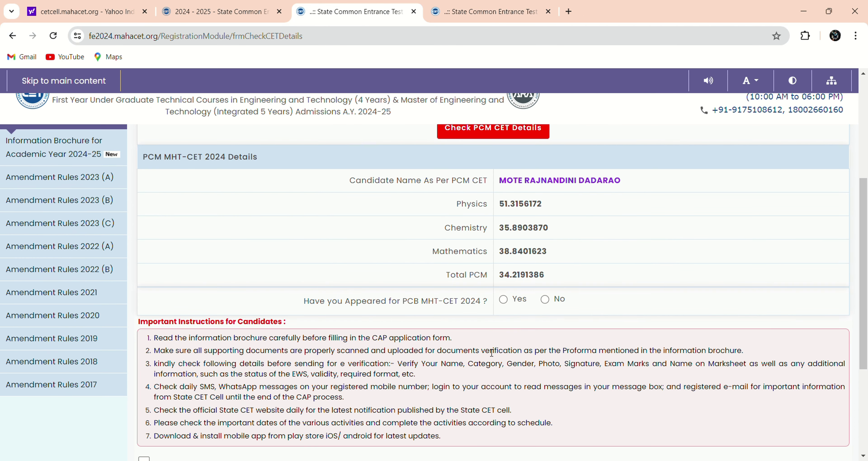
pyautogui.click(545, 300)
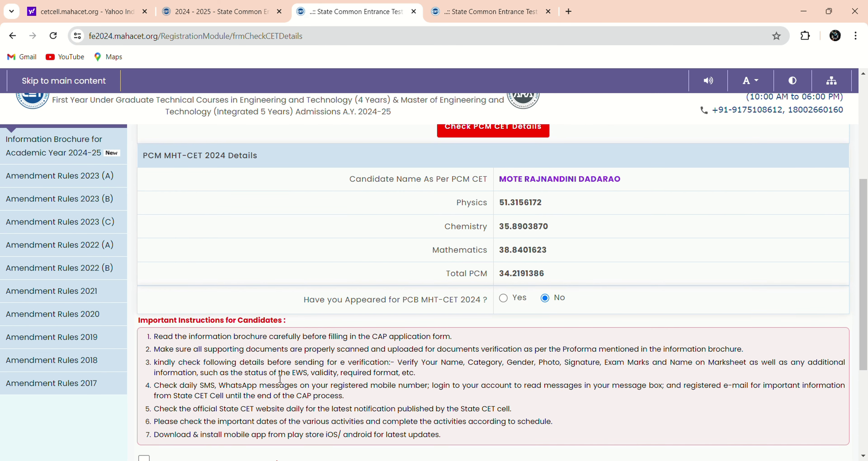
pyautogui.scroll(-4, 300, 406)
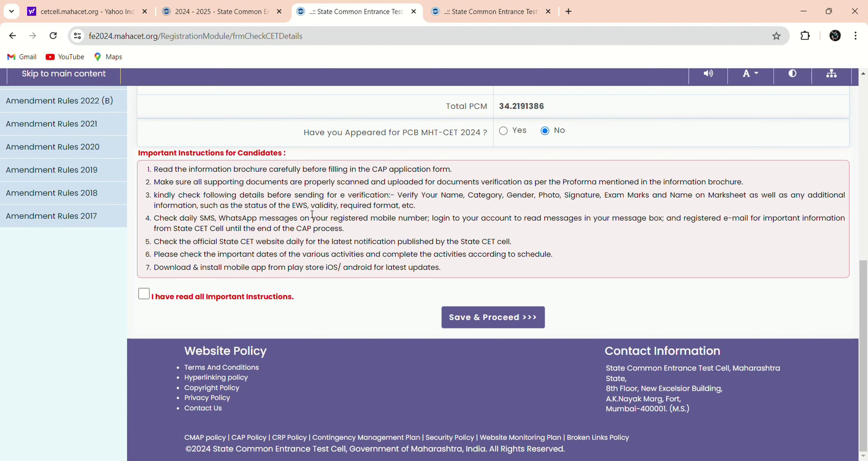
pyautogui.click(144, 294)
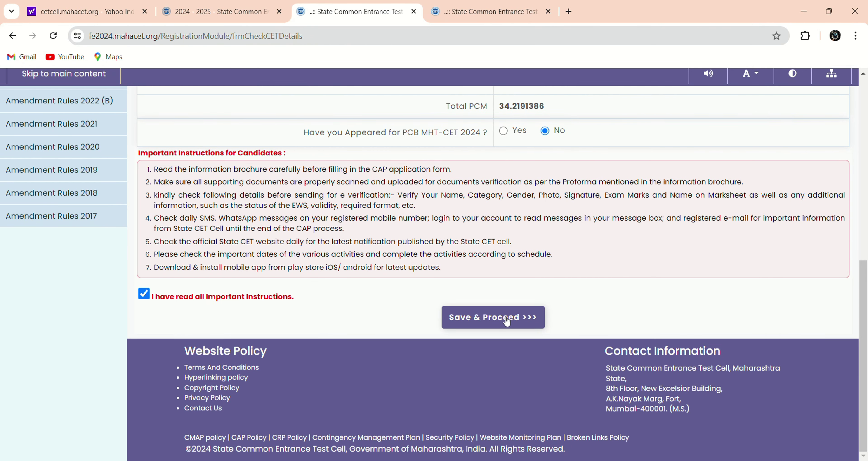
pyautogui.click(507, 321)
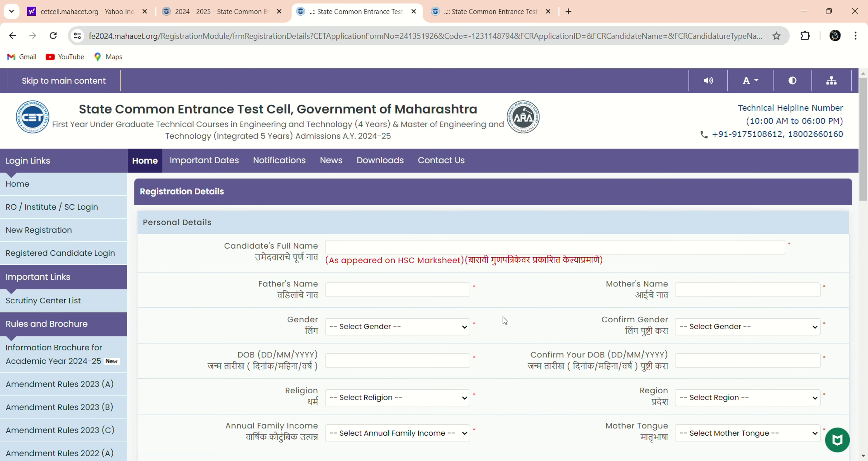
pyautogui.scroll(-3, 504, 320)
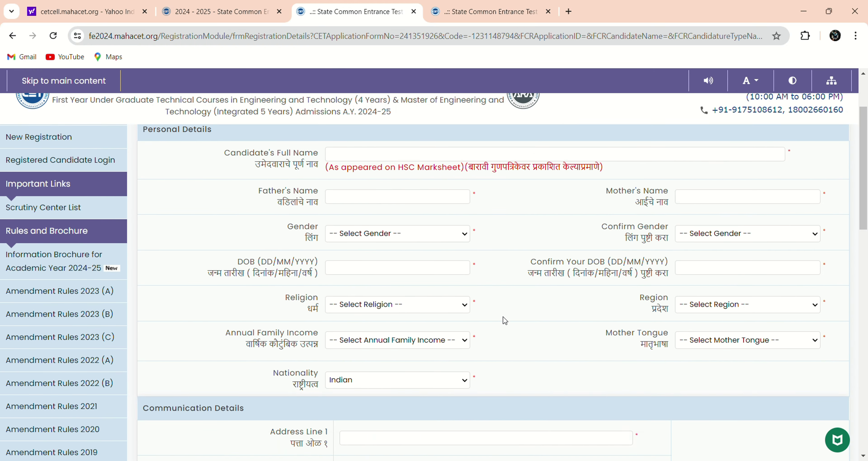
pyautogui.scroll(-8, 505, 321)
pyautogui.scroll(-3, 505, 320)
pyautogui.scroll(15, 504, 320)
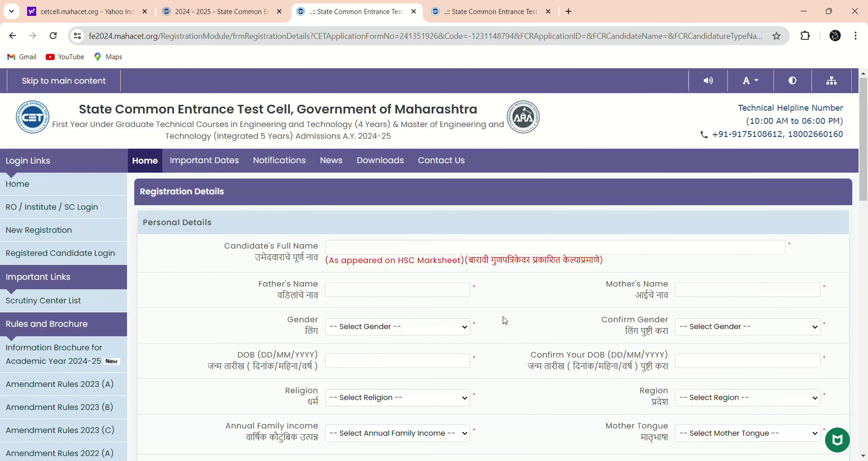
pyautogui.click(352, 252)
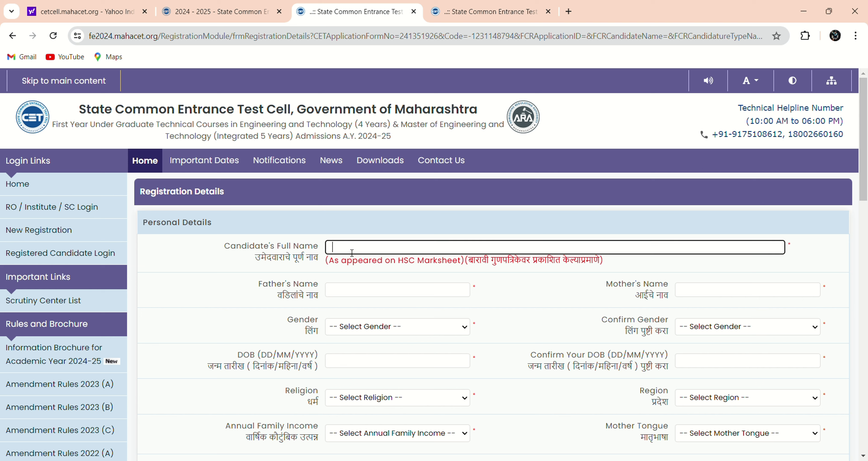
pyautogui.click(373, 297)
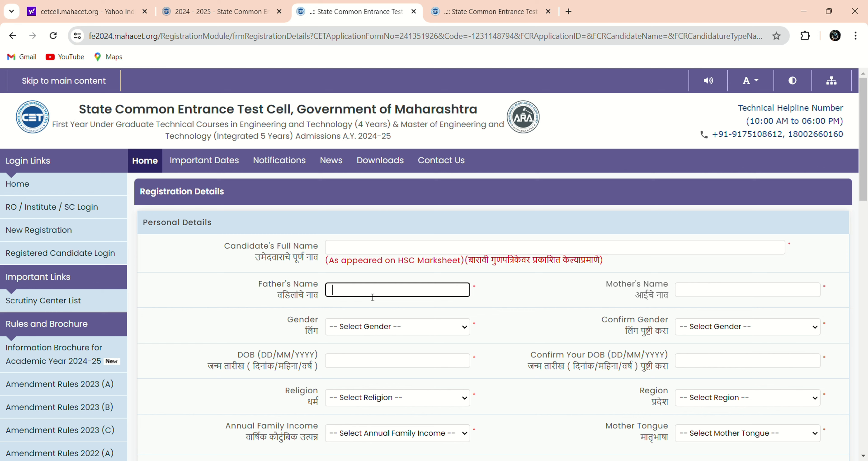
pyautogui.click(731, 280)
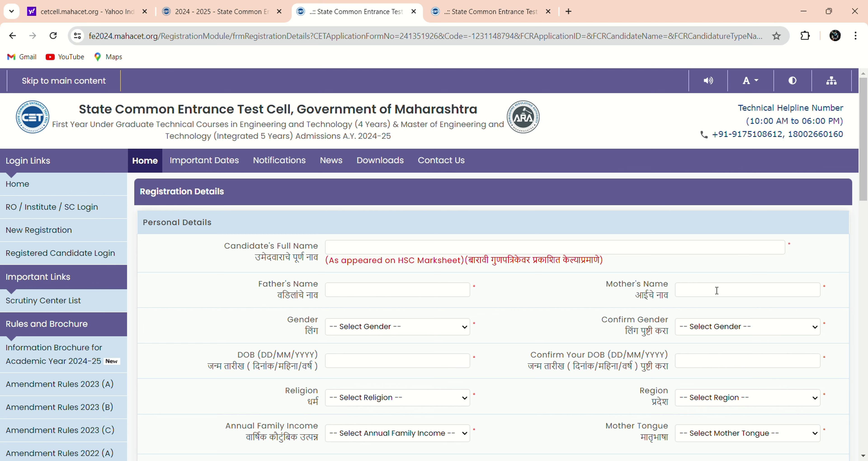
pyautogui.click(725, 289)
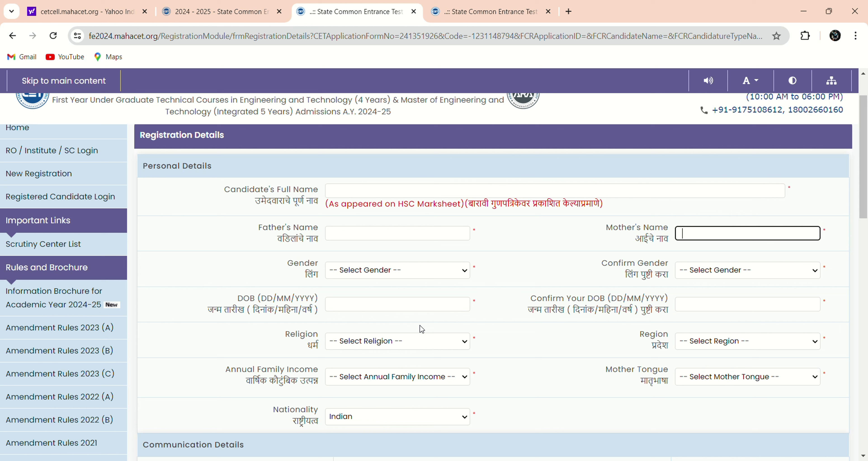
pyautogui.scroll(-1, 425, 320)
pyautogui.click(384, 274)
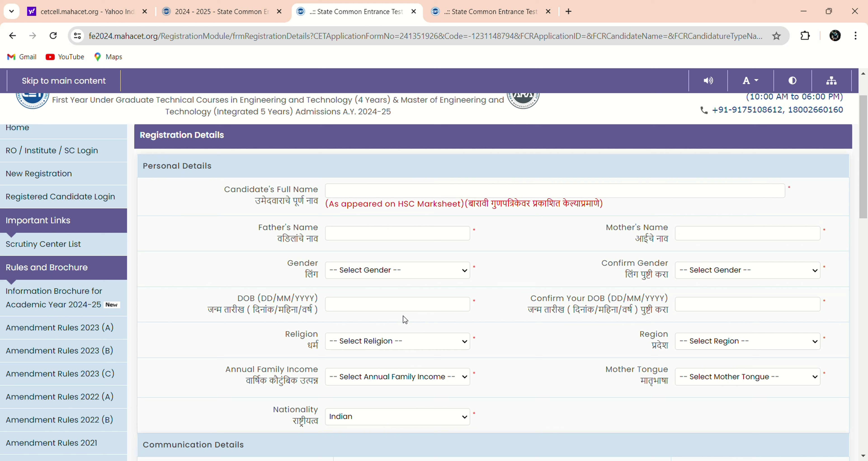
pyautogui.click(400, 307)
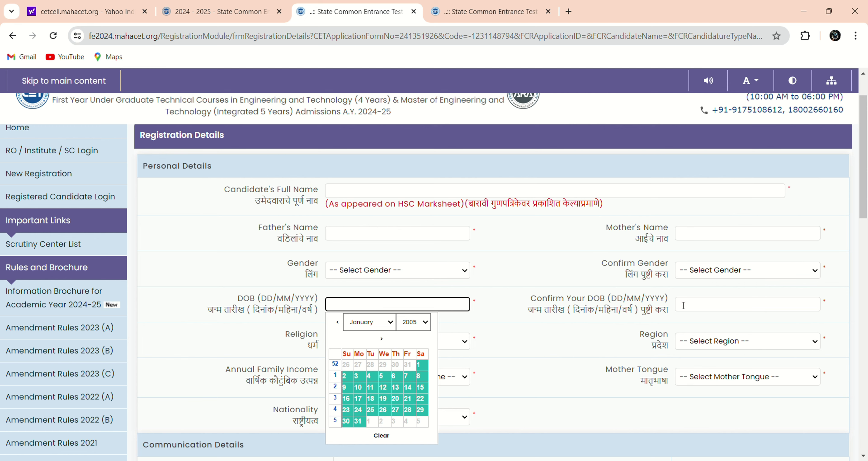
pyautogui.click(691, 302)
pyautogui.scroll(-3, 691, 301)
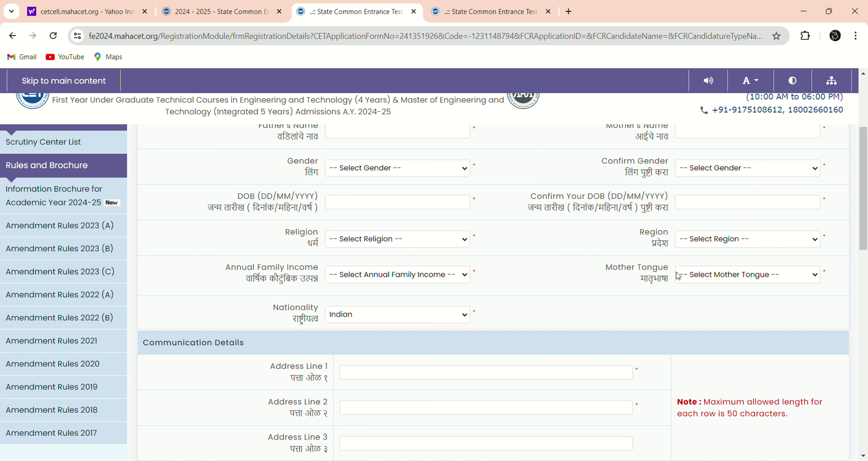
pyautogui.scroll(-2, 542, 298)
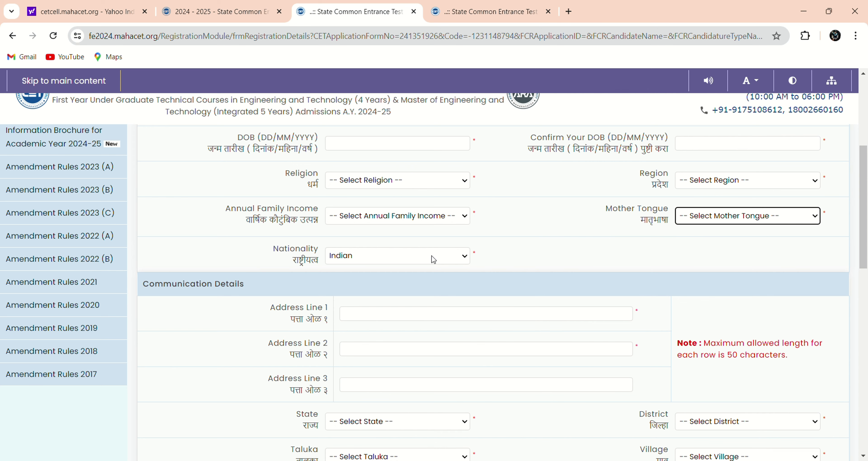
pyautogui.scroll(-4, 542, 252)
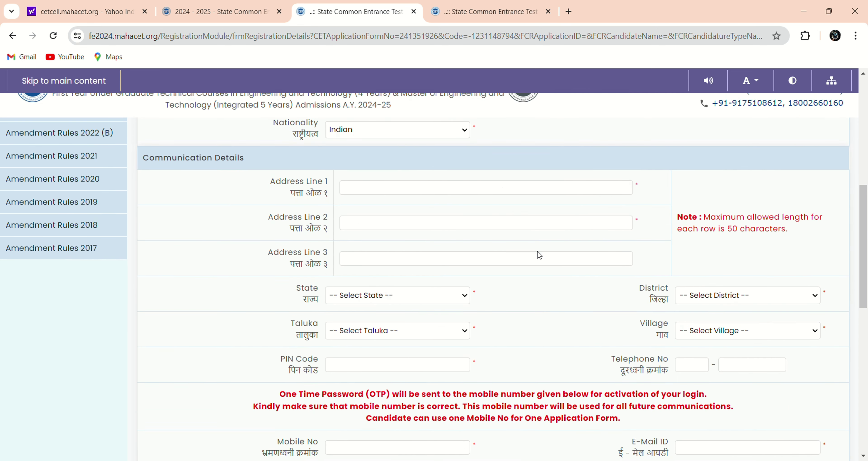
pyautogui.click(361, 190)
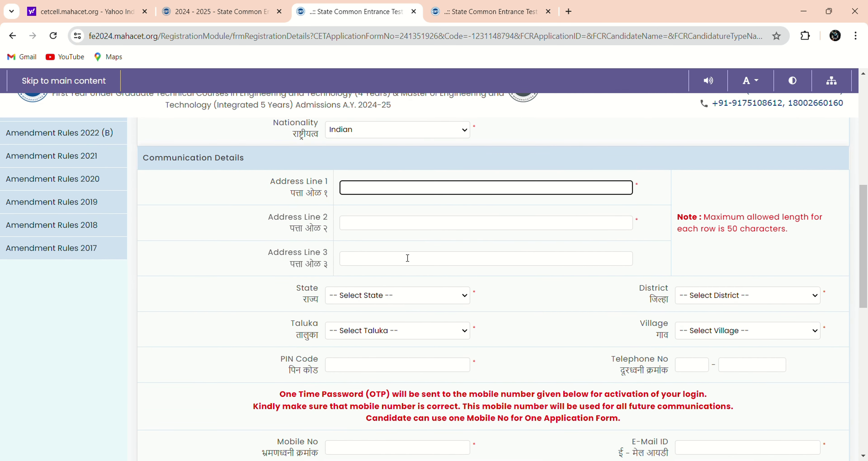
pyautogui.scroll(-3, 418, 266)
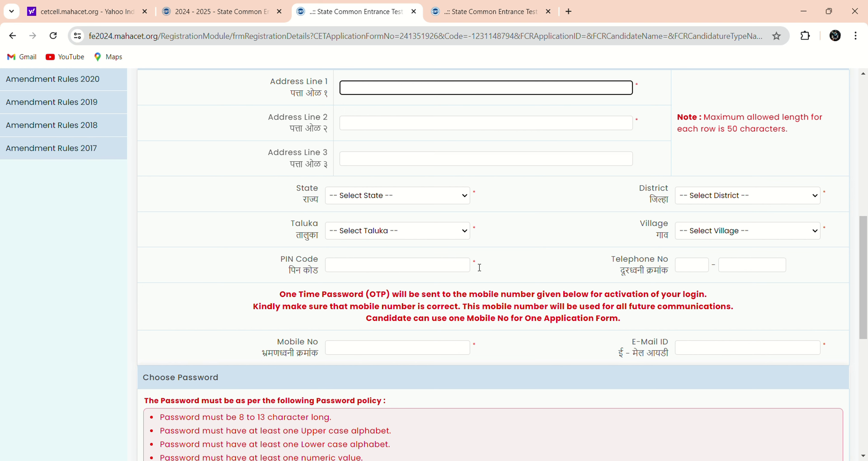
pyautogui.scroll(-2, 478, 268)
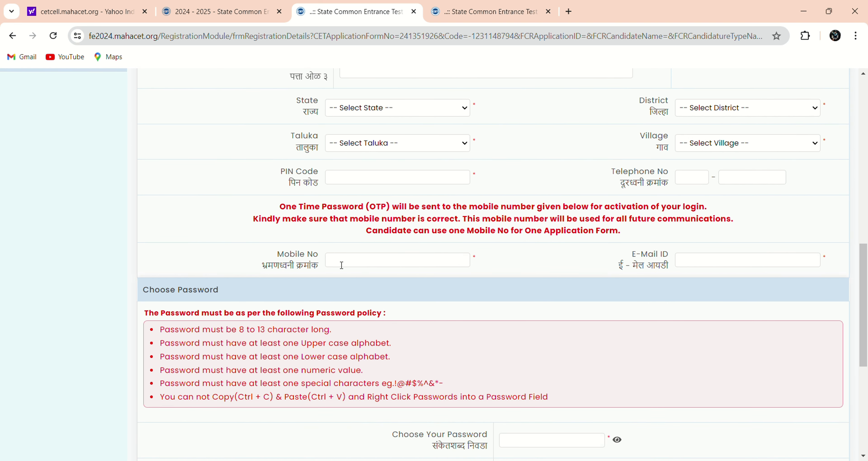
pyautogui.click(366, 260)
pyautogui.scroll(-3, 360, 266)
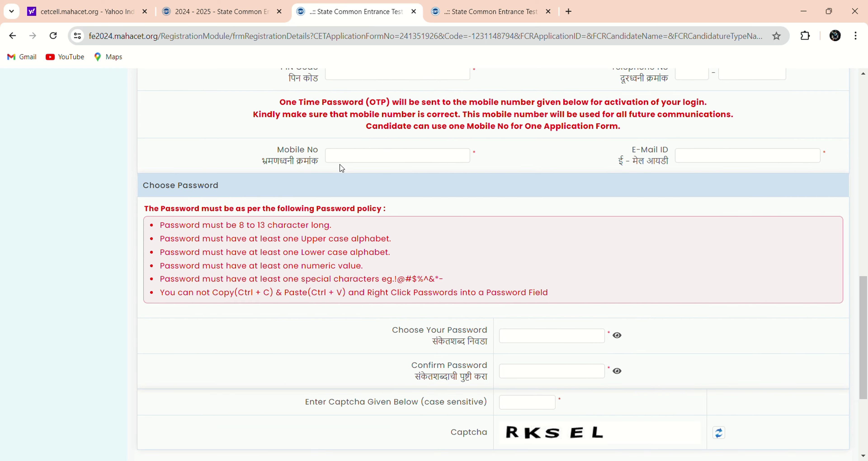
pyautogui.scroll(-3, 342, 168)
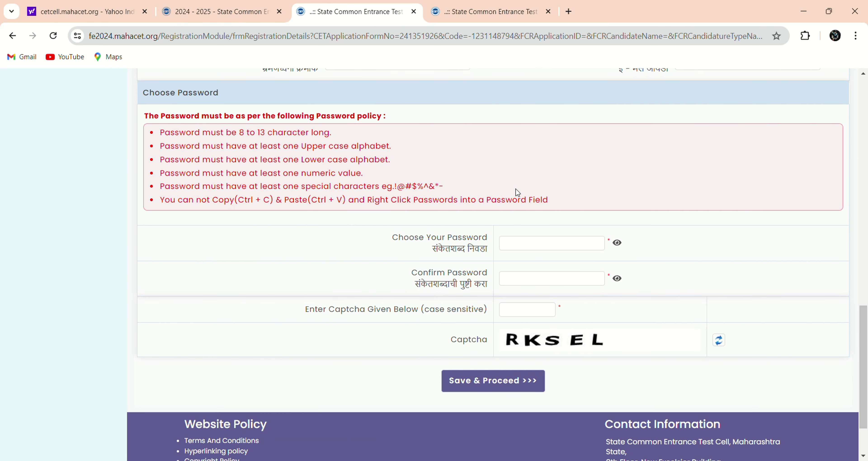
pyautogui.click(532, 249)
pyautogui.click(527, 283)
pyautogui.click(527, 312)
pyautogui.scroll(-2, 526, 312)
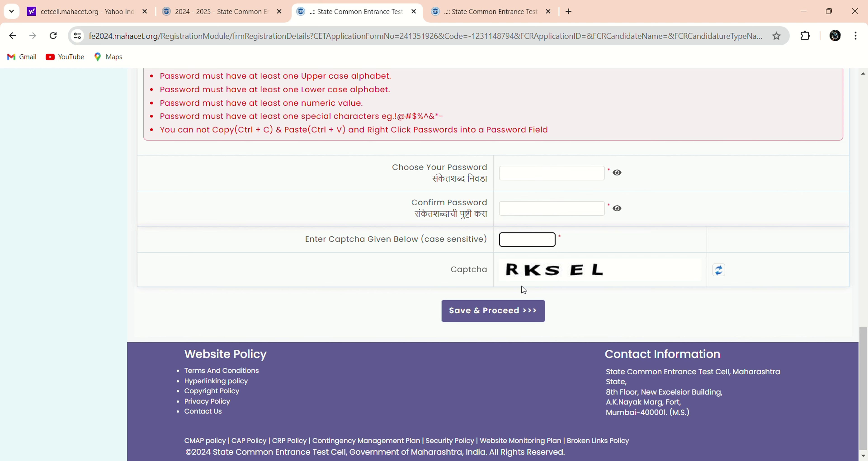
pyautogui.scroll(1, 523, 290)
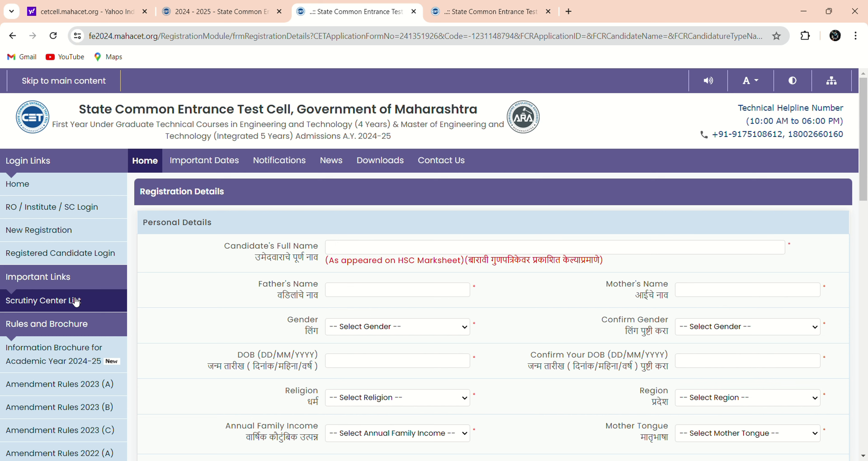
pyautogui.scroll(-20, 339, 359)
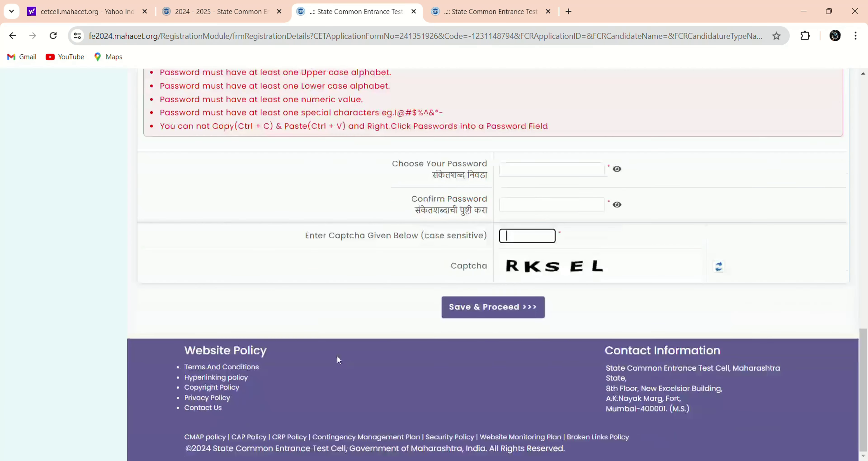
pyautogui.scroll(20, 339, 360)
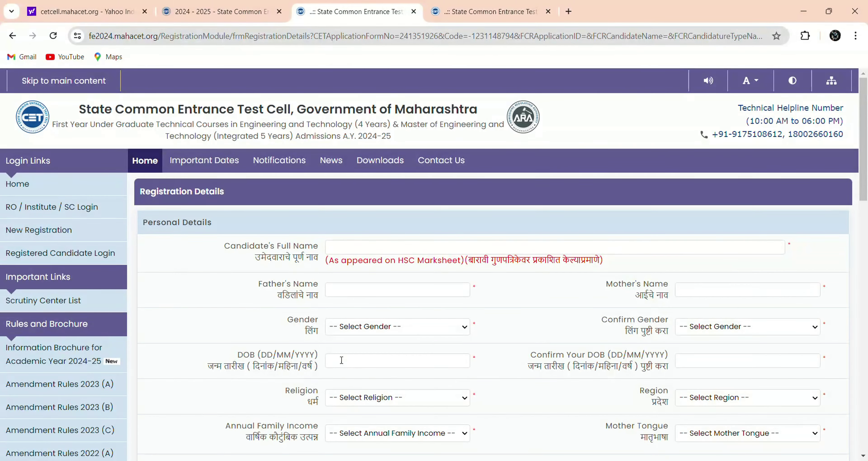